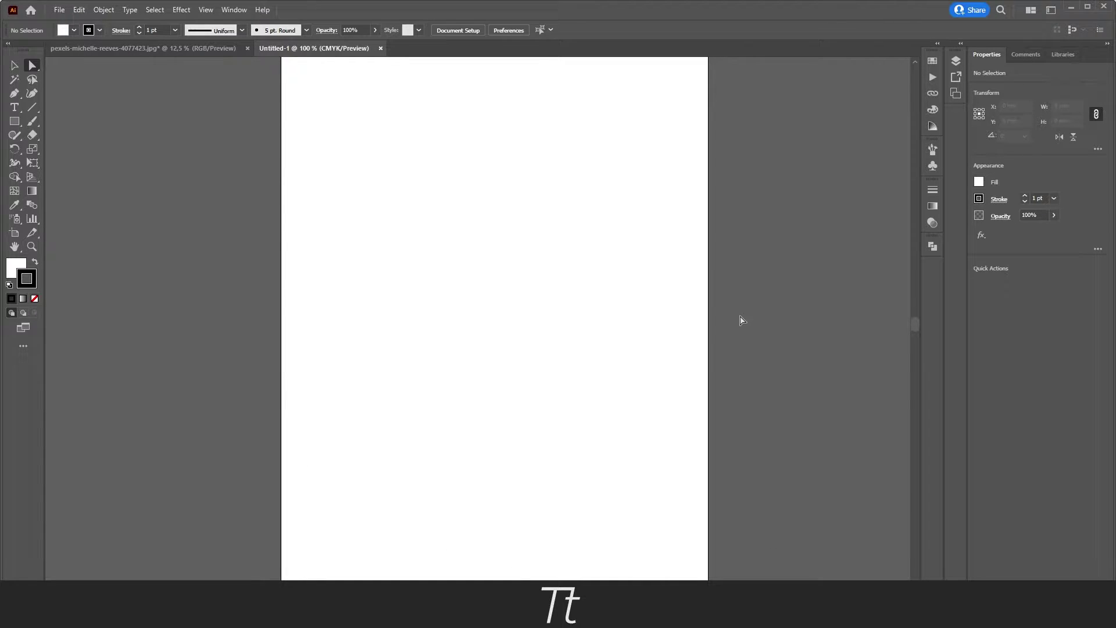
- View the A4 artboard at actual size and show the document rulers
key(ctrl+0)
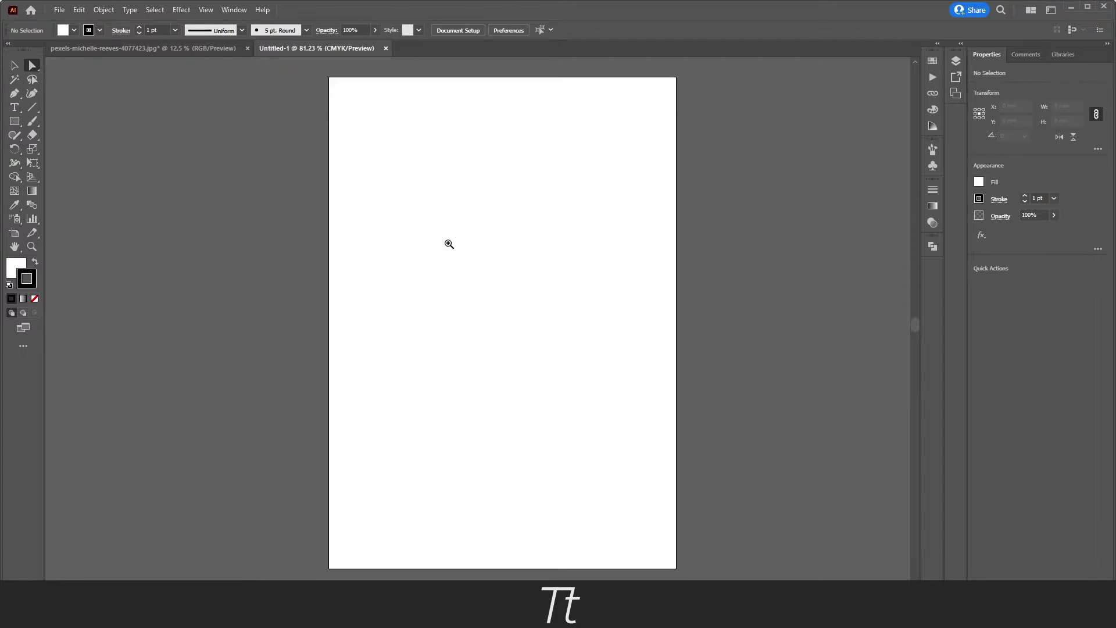
scroll(456, 238, up, 1)
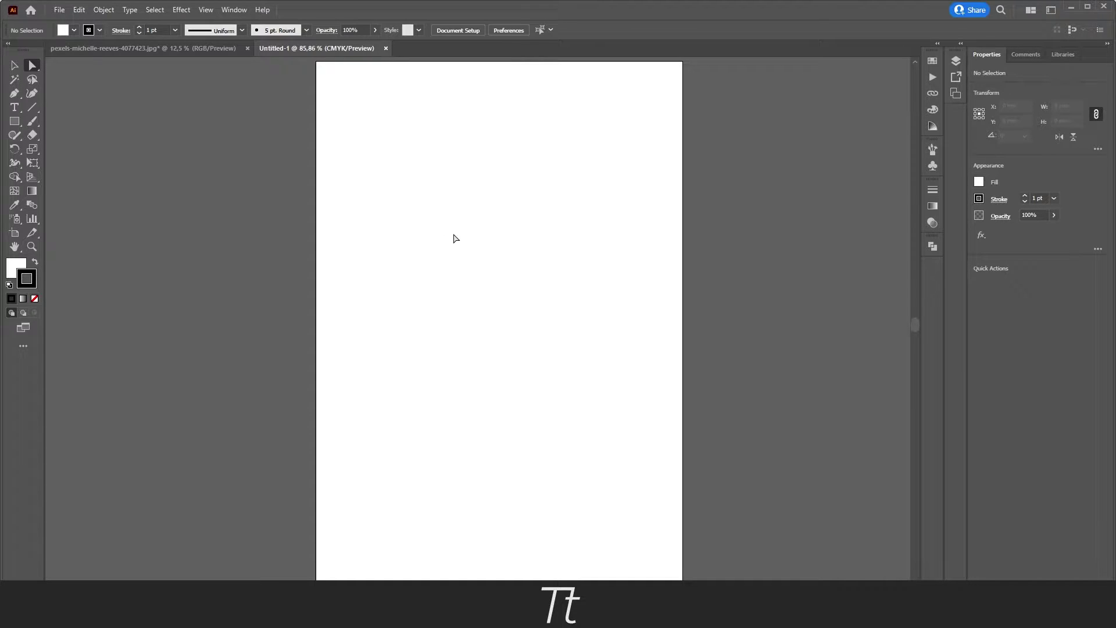
key(ctrl+1)
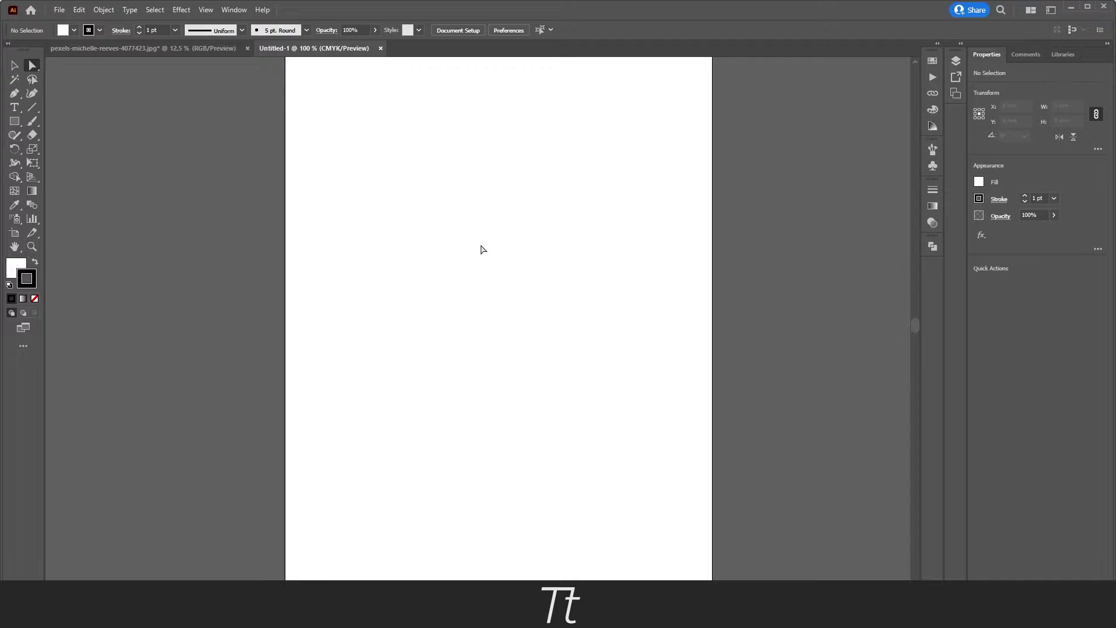
click(208, 10)
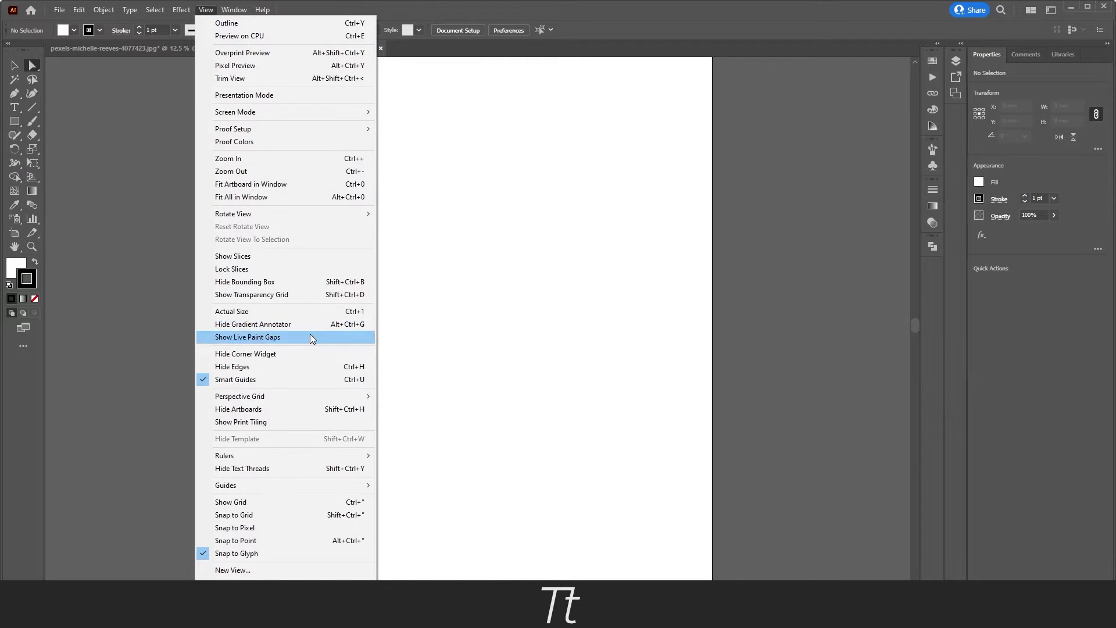
mouse_move(282, 456)
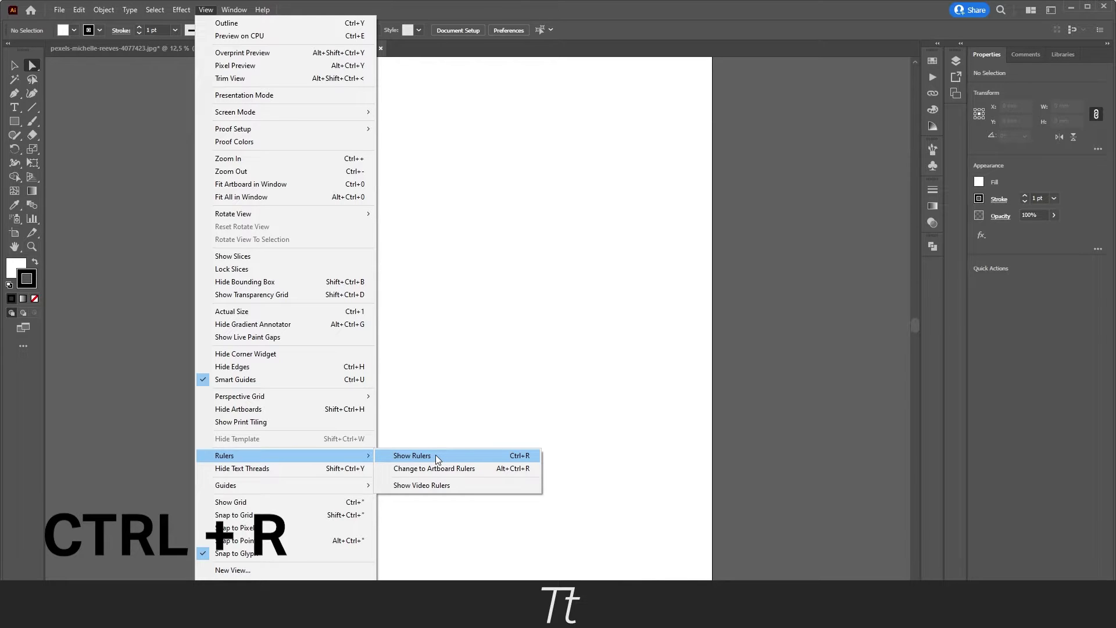
click(490, 455)
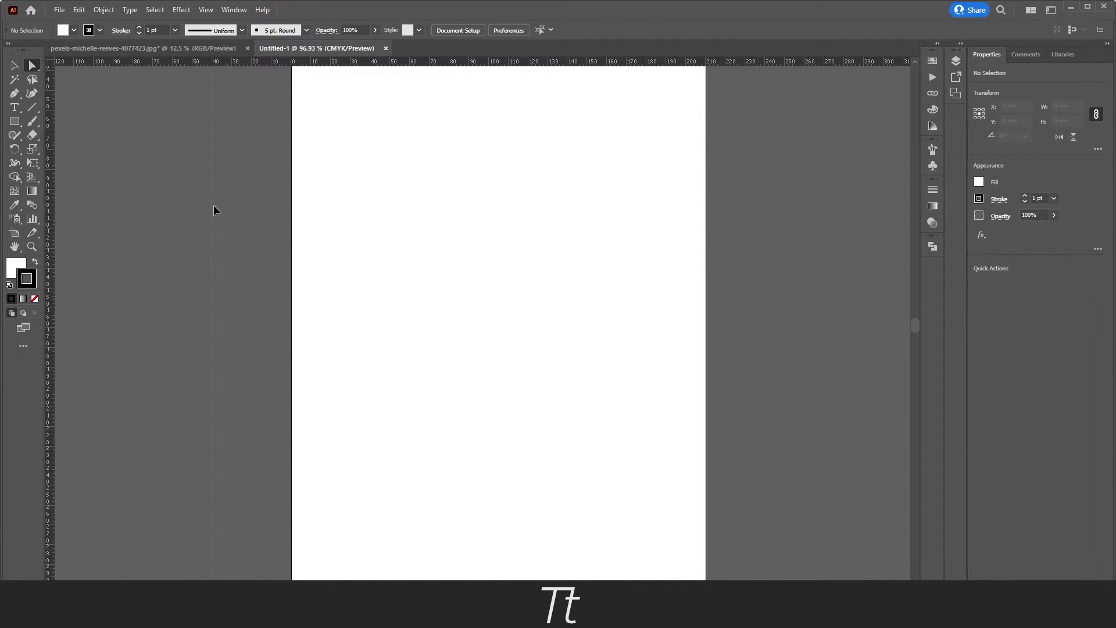
- Place a vertical guide about 67 mm from the left edge and a horizontal guide near the top
drag(278, 213, 425, 226)
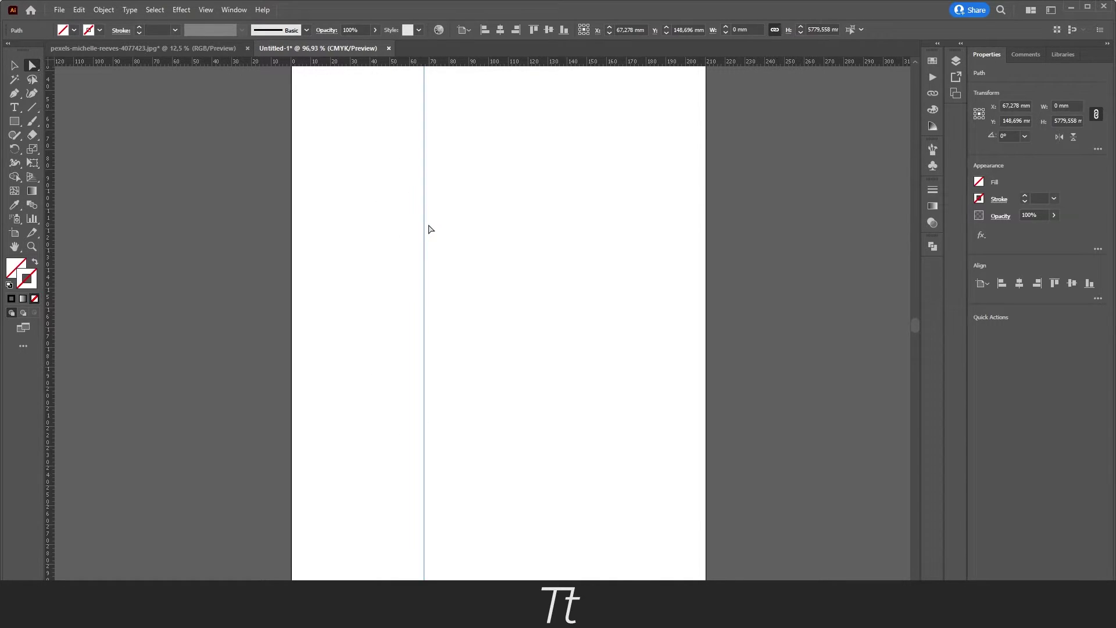
click(487, 183)
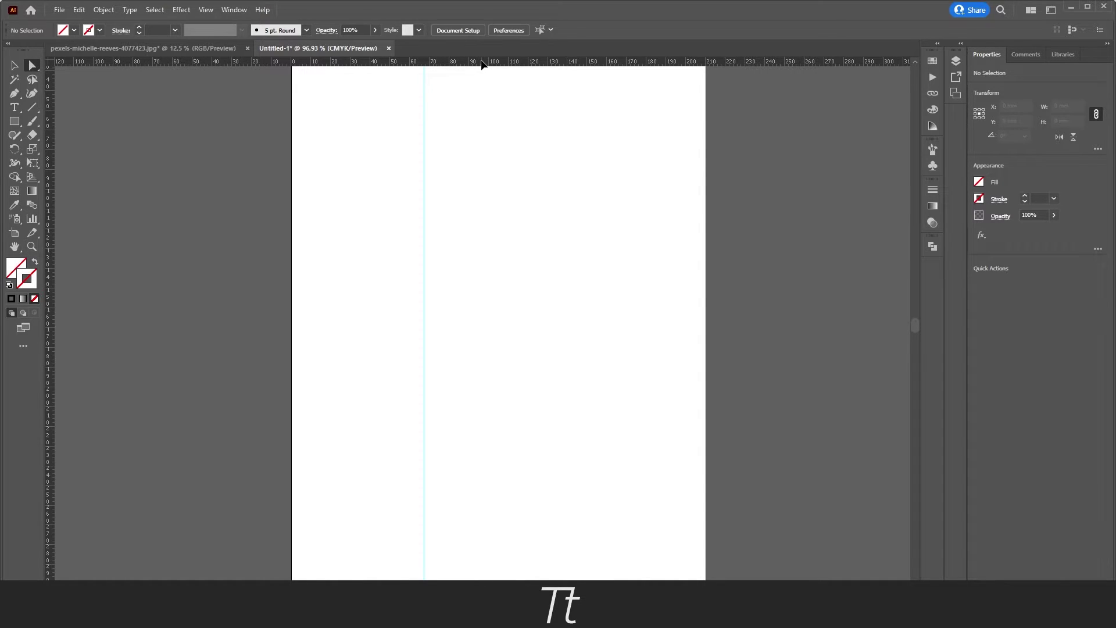
drag(481, 63, 482, 188)
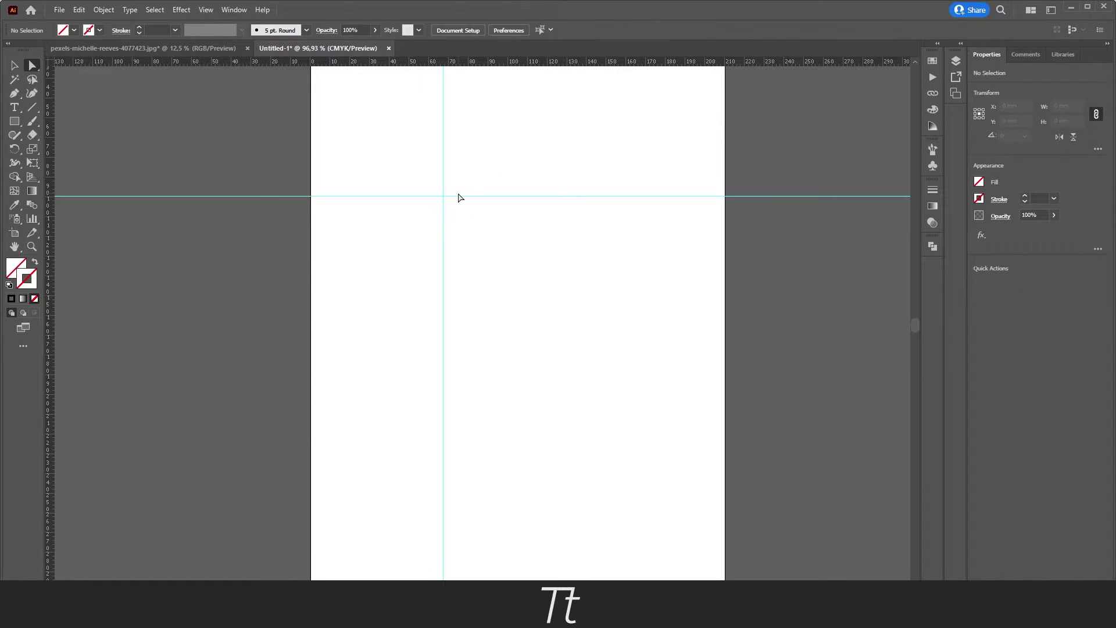
- Move the vertical guide left to about 57 mm and zoom in on it
scroll(462, 193, up, 3)
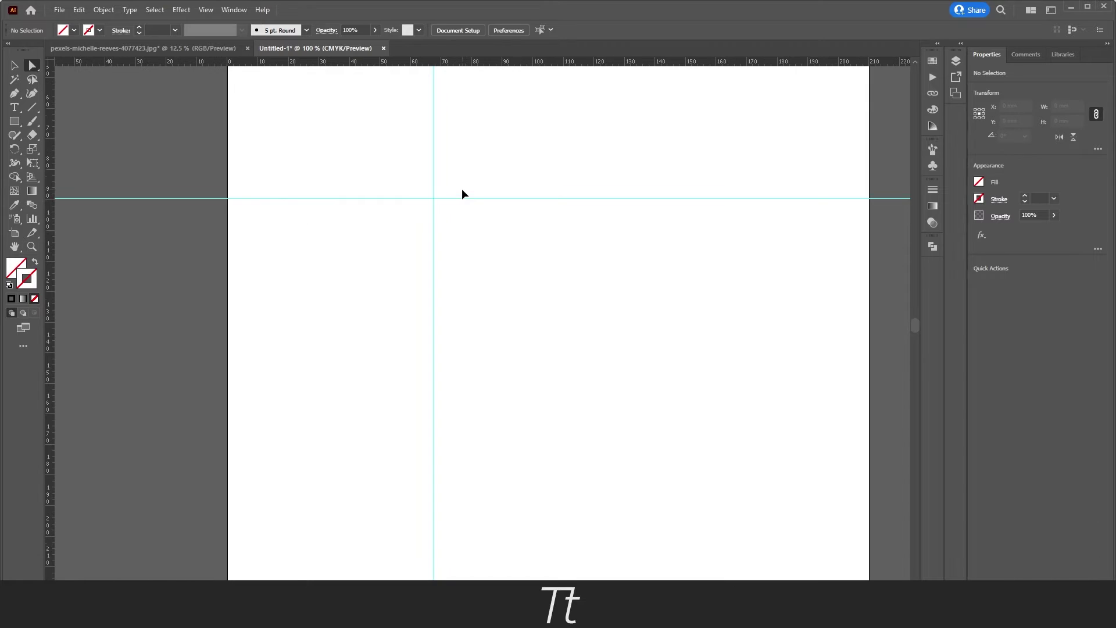
scroll(462, 193, up, 2)
scroll(391, 185, down, 1)
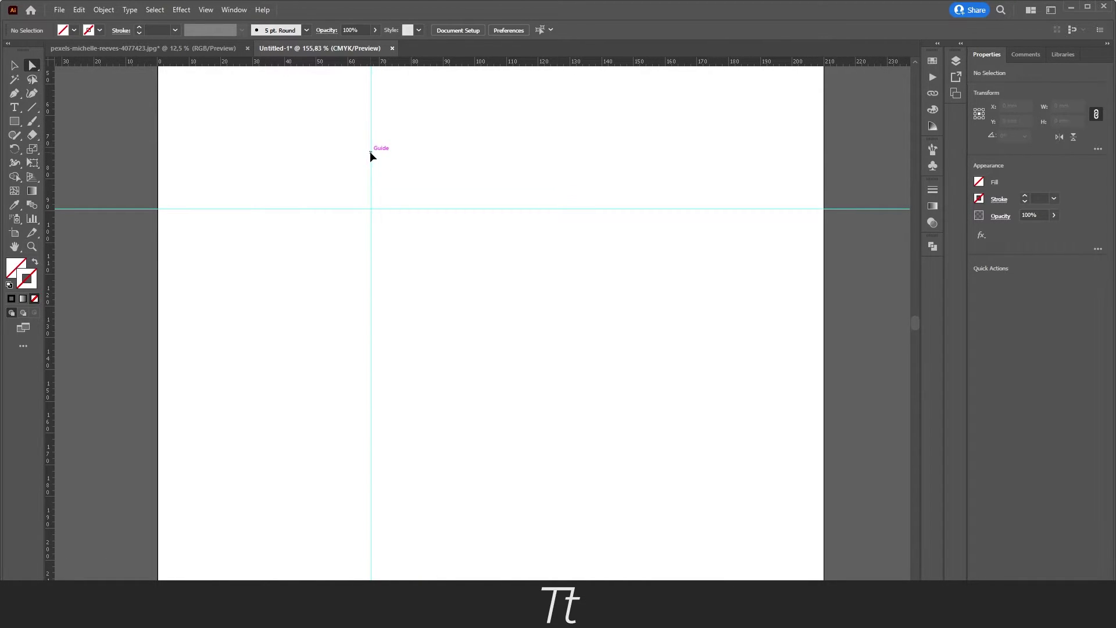
drag(371, 153, 308, 195)
key(ctrl+equal)
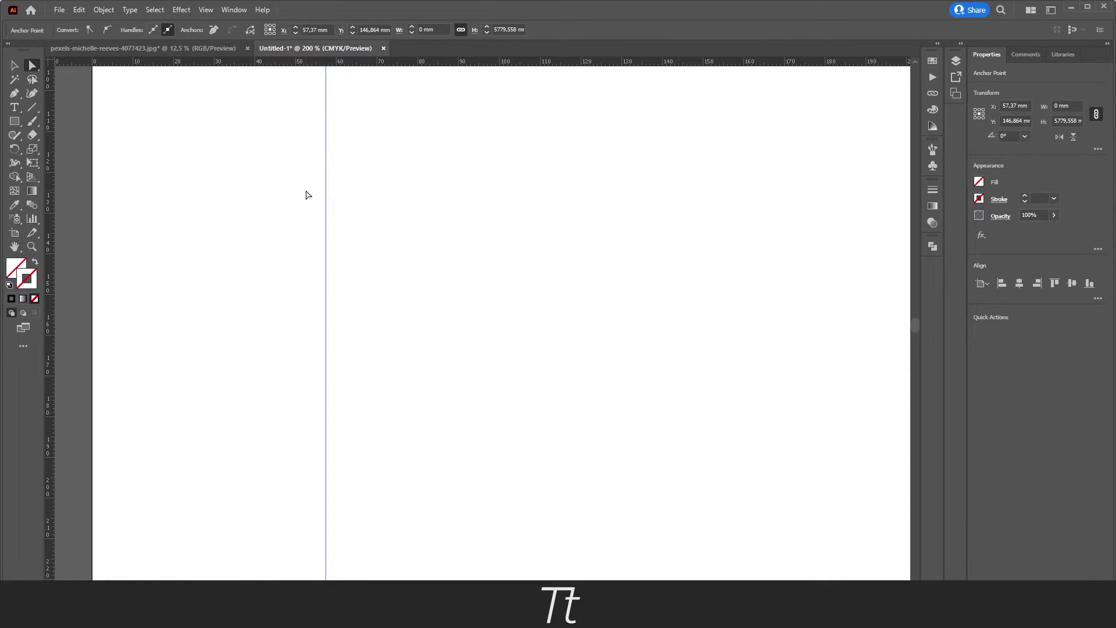
- Add three more horizontal guides lower down the artboard and deselect them
key(ctrl+h)
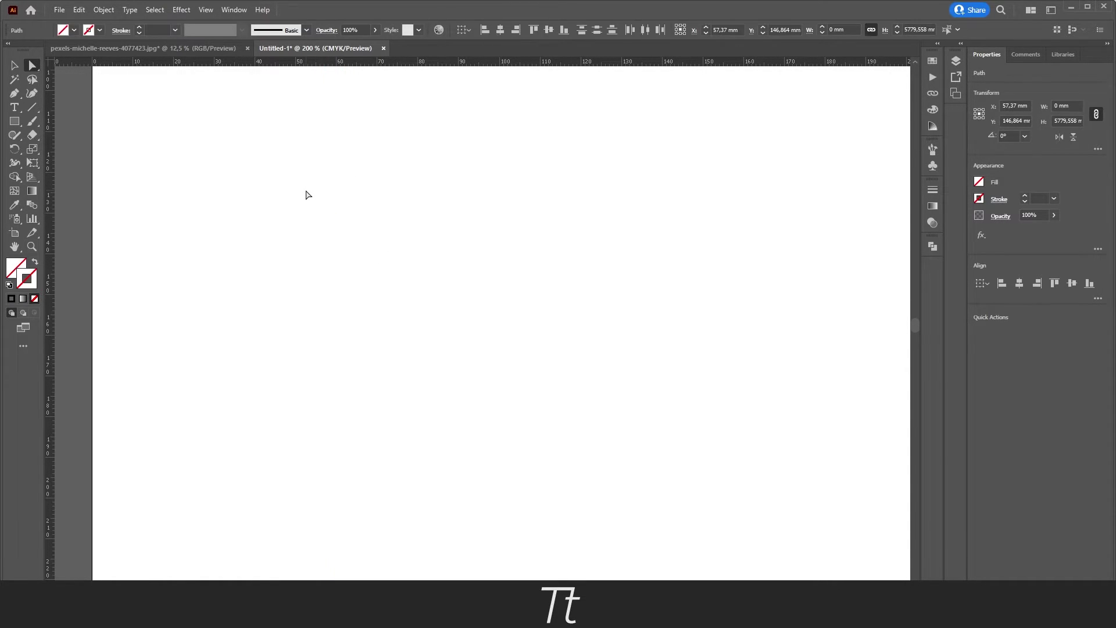
scroll(349, 196, down, 1)
click(446, 199)
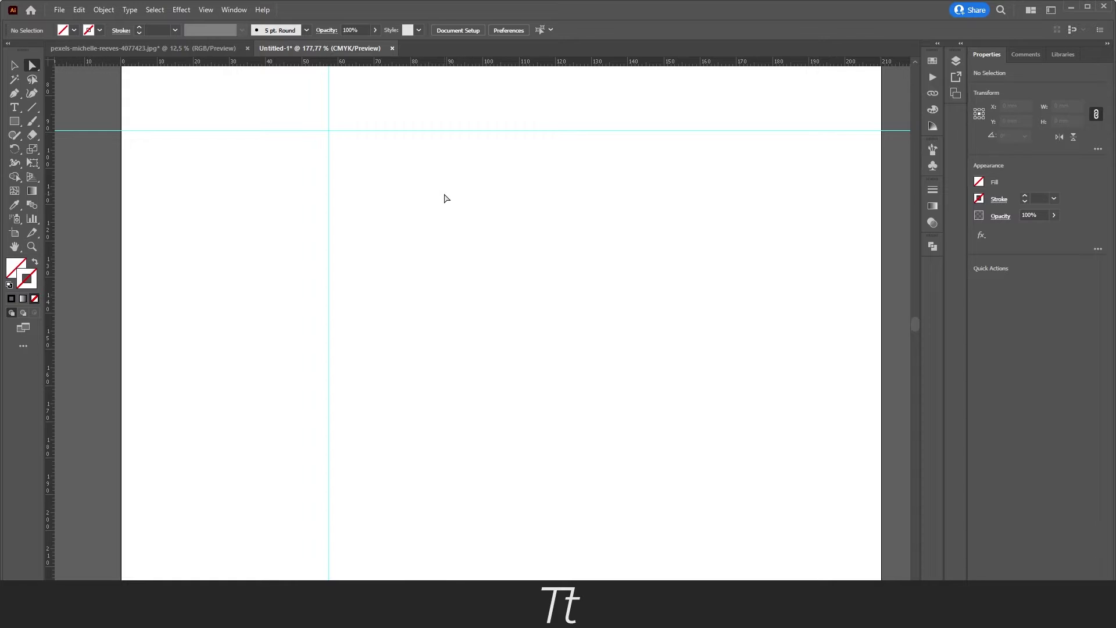
drag(482, 64, 463, 289)
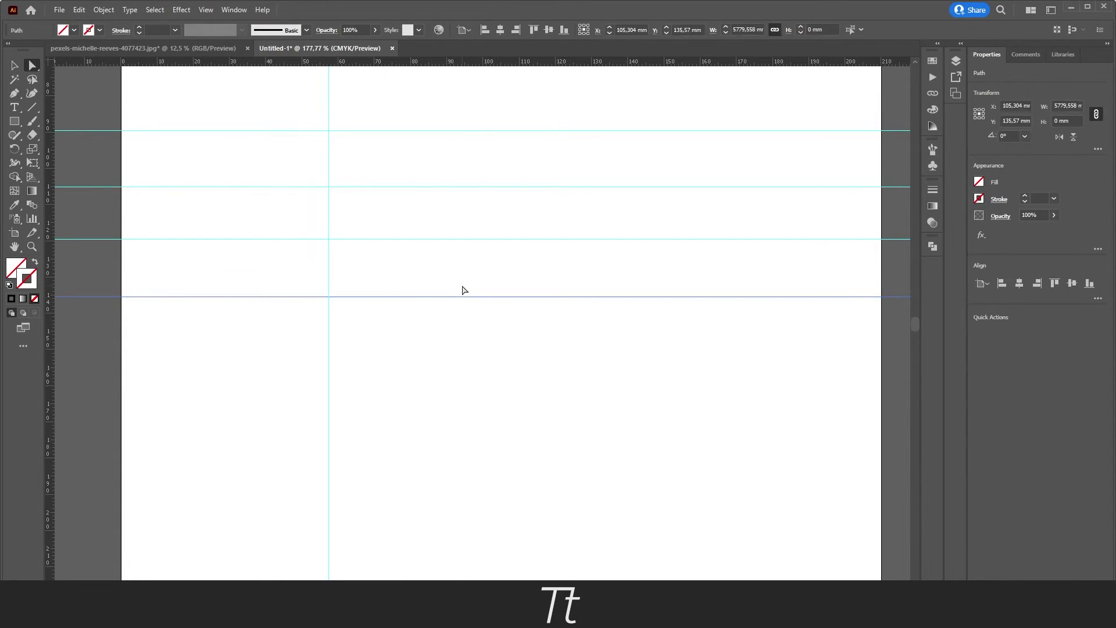
click(463, 289)
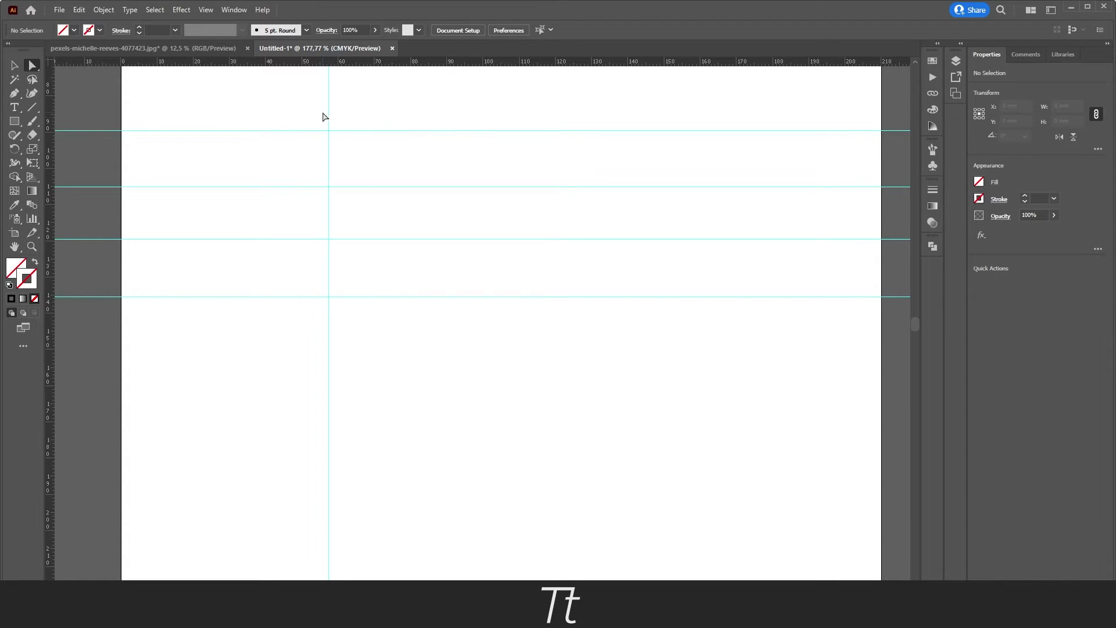
- Lock all guides and confirm a marquee selection no longer picks them up
drag(331, 113, 339, 115)
key(ctrl+z)
click(341, 118)
click(208, 13)
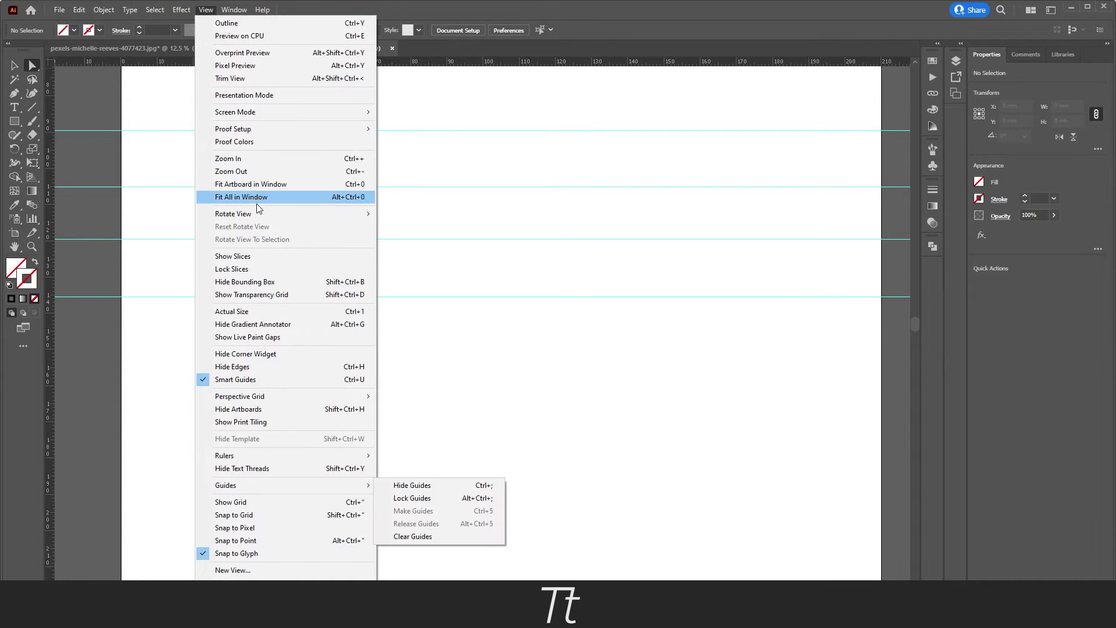
mouse_move(239, 484)
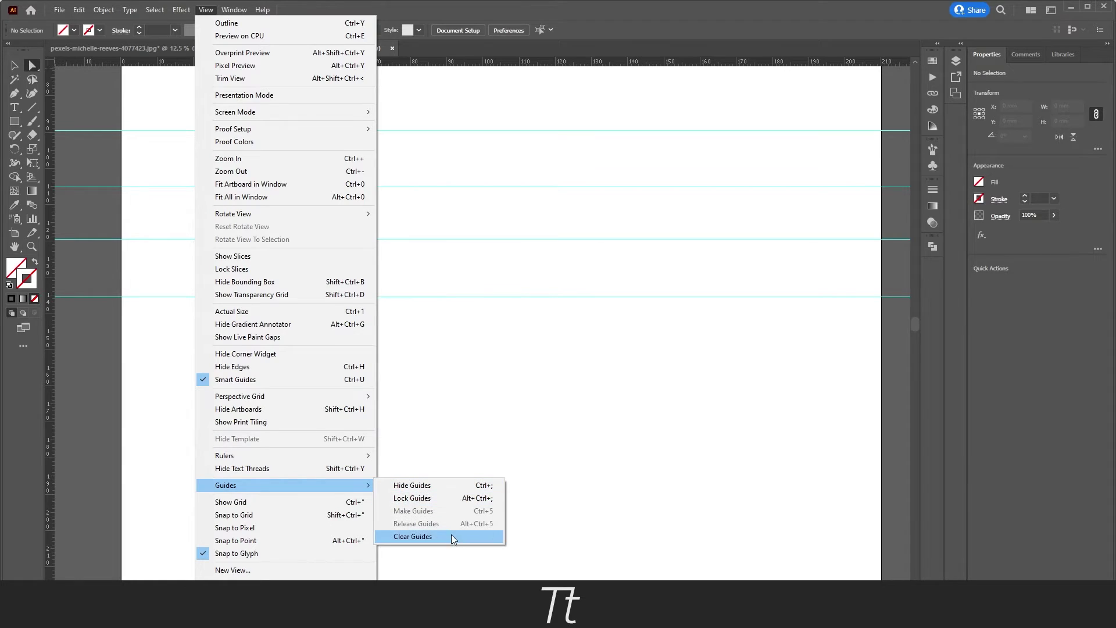
click(430, 497)
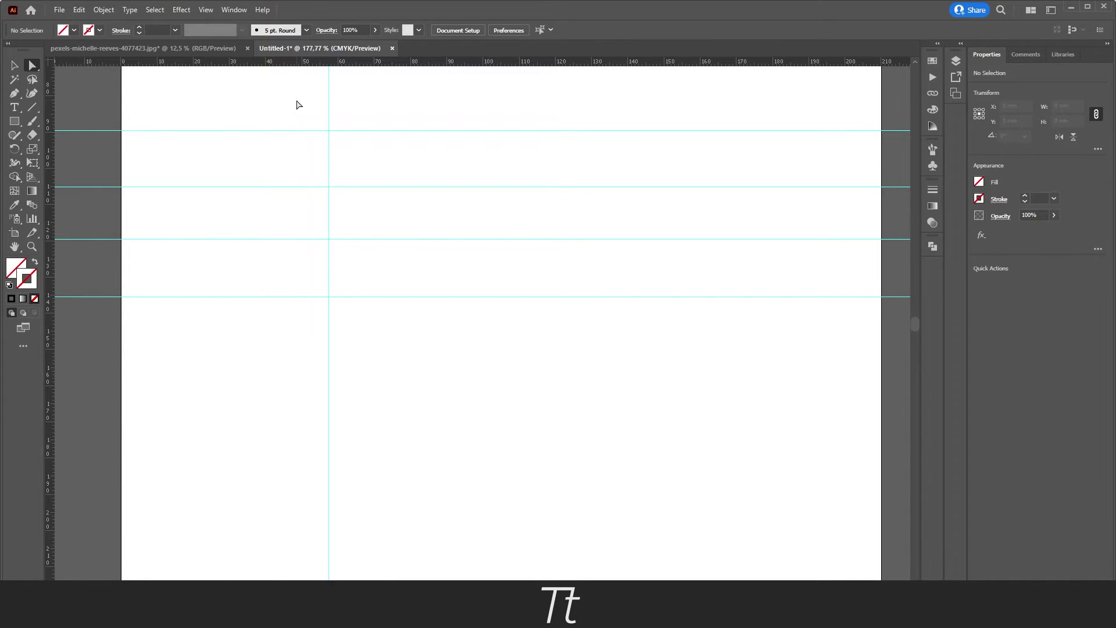
drag(296, 100, 401, 336)
- Zoom the artboard view to about 150 percent, then return to the Selection tool
key(ctrl+space)
drag(418, 215, 415, 170)
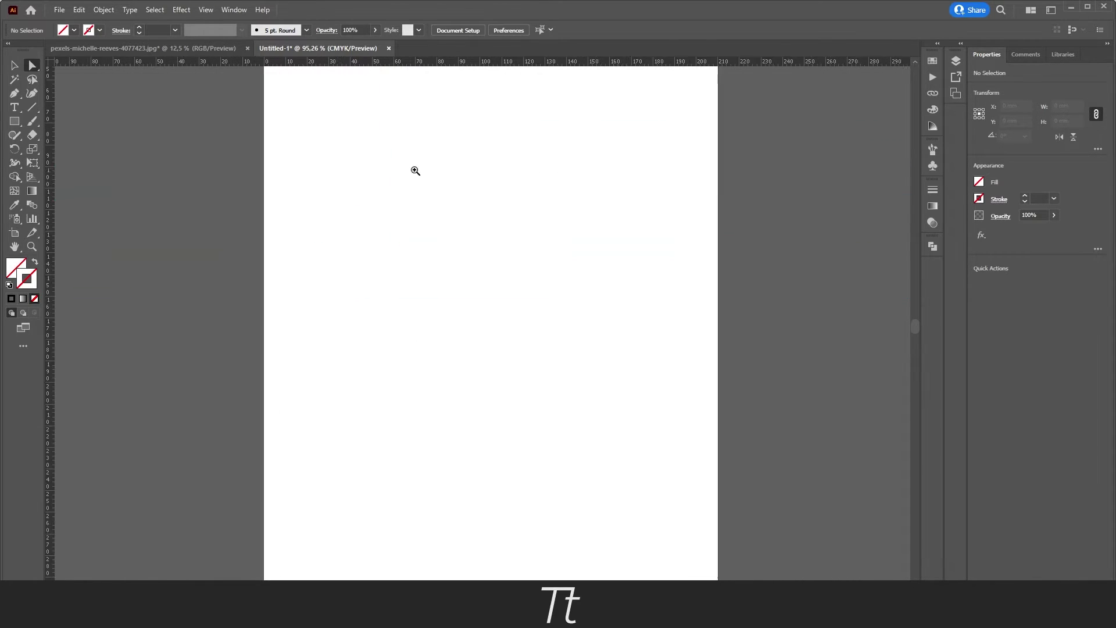
click(14, 121)
drag(361, 148, 451, 300)
key(v)
drag(374, 149, 399, 167)
- Unlock the guides and test that a guide can be moved again
click(420, 181)
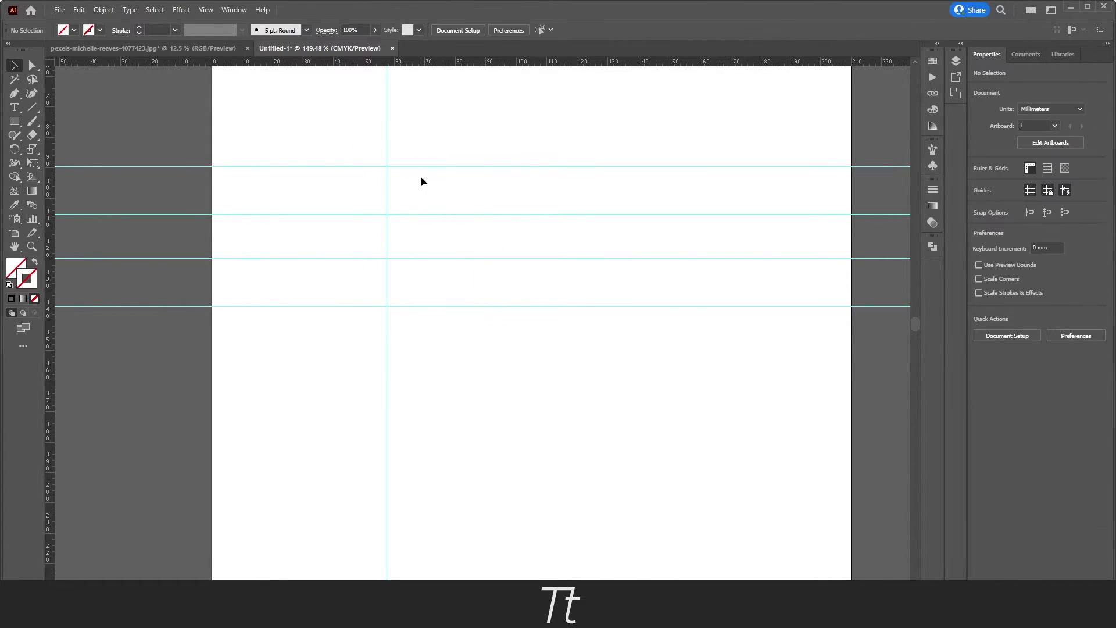
click(207, 11)
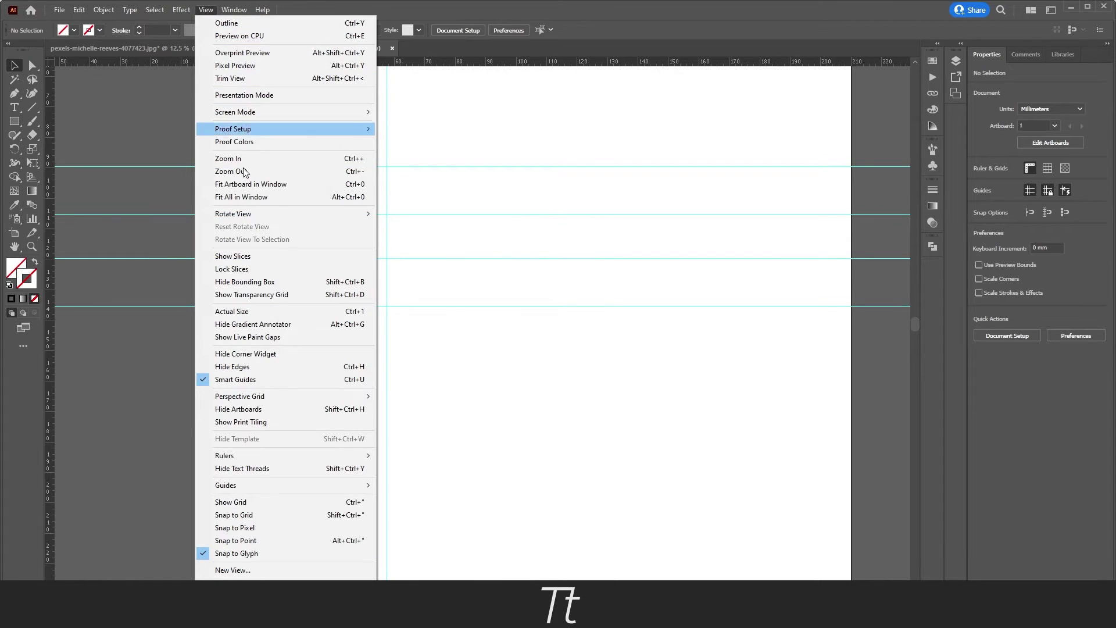
mouse_move(287, 491)
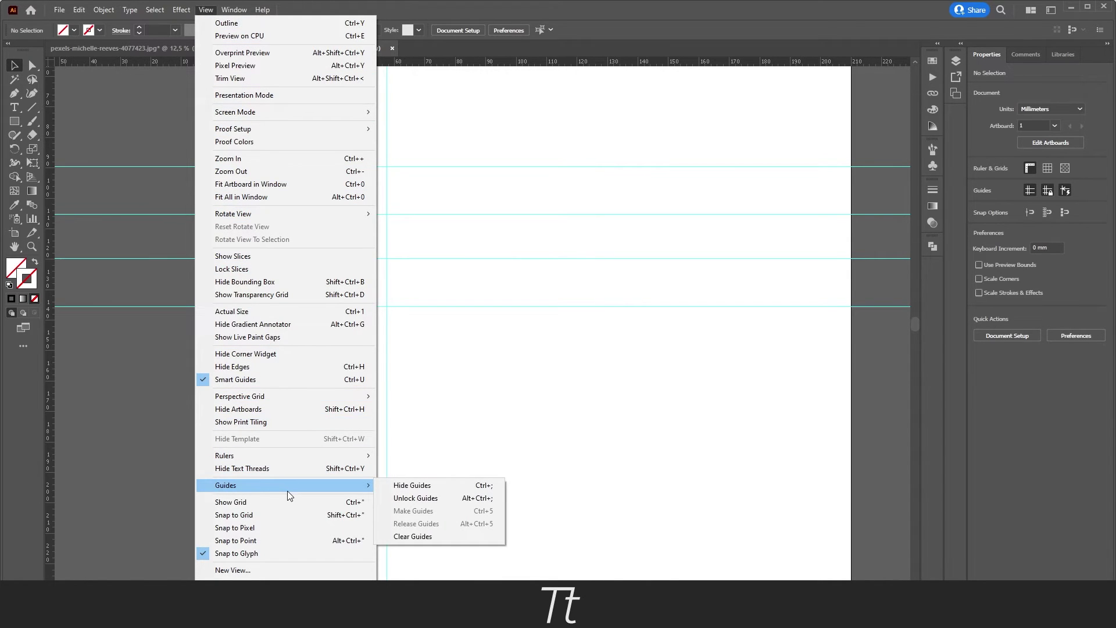
click(416, 498)
drag(387, 227, 364, 199)
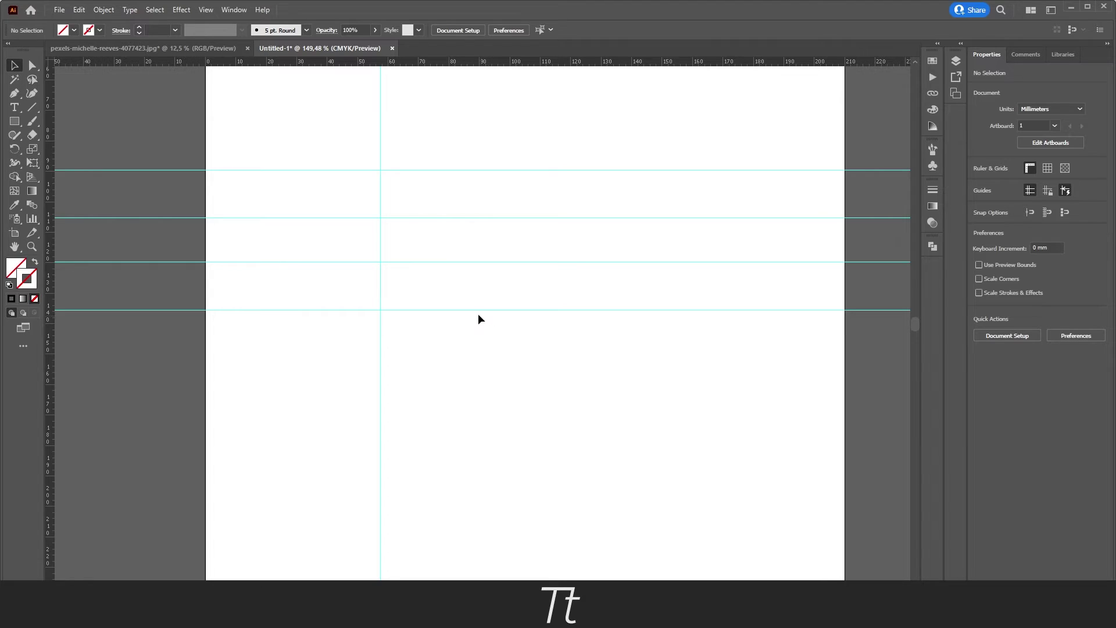
- Hide all the guides from View > Guides
click(201, 10)
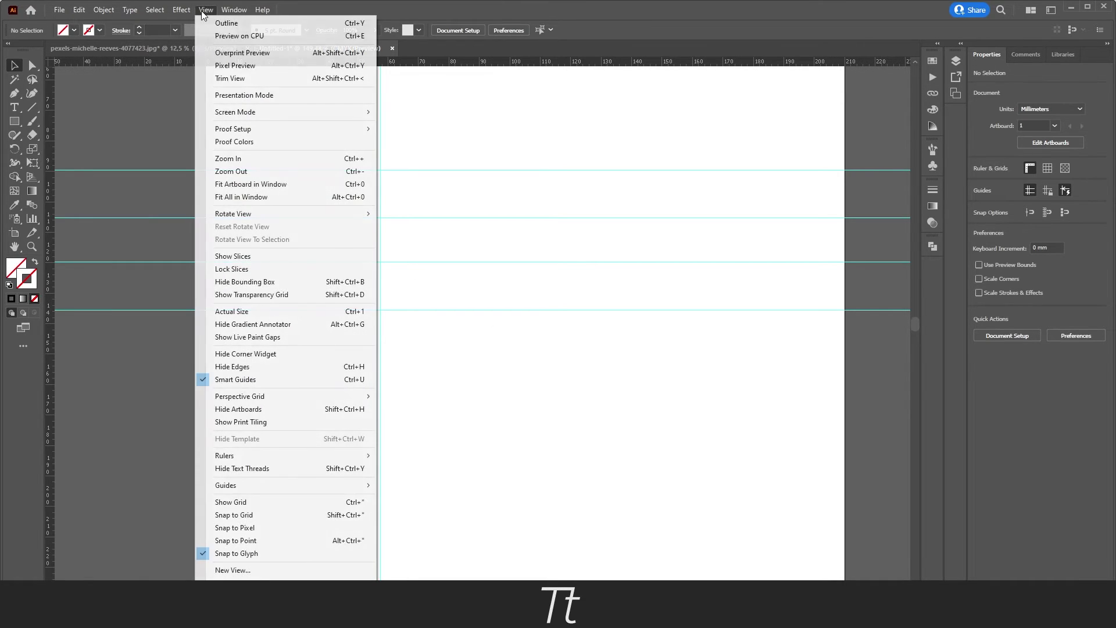
mouse_move(253, 485)
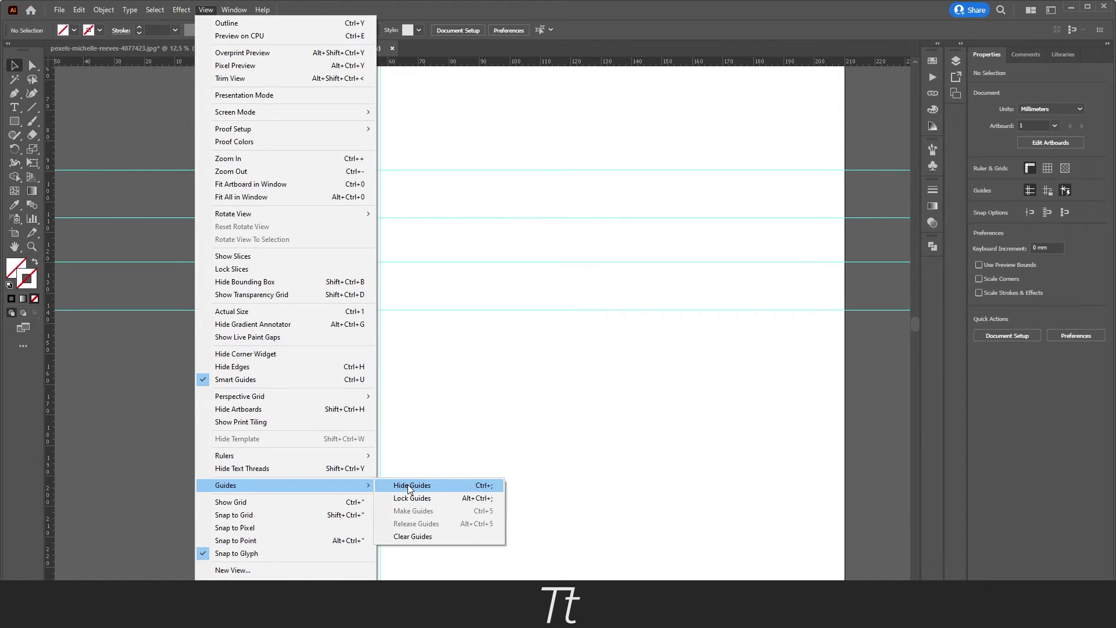
click(460, 487)
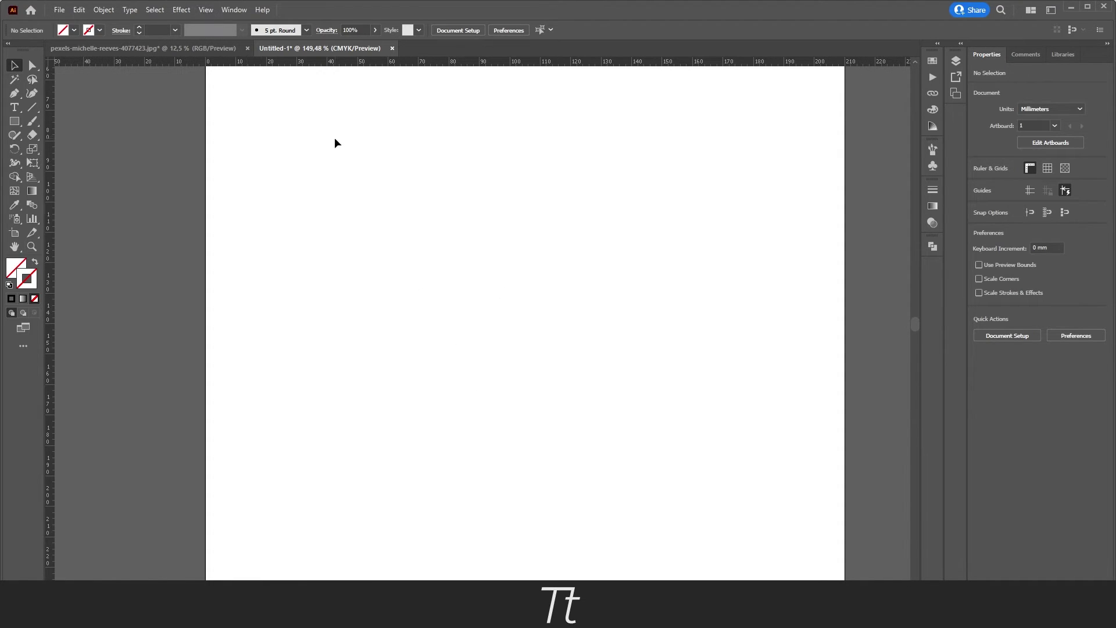
- Show the guides again, marquee-select all five, then deselect them
click(205, 10)
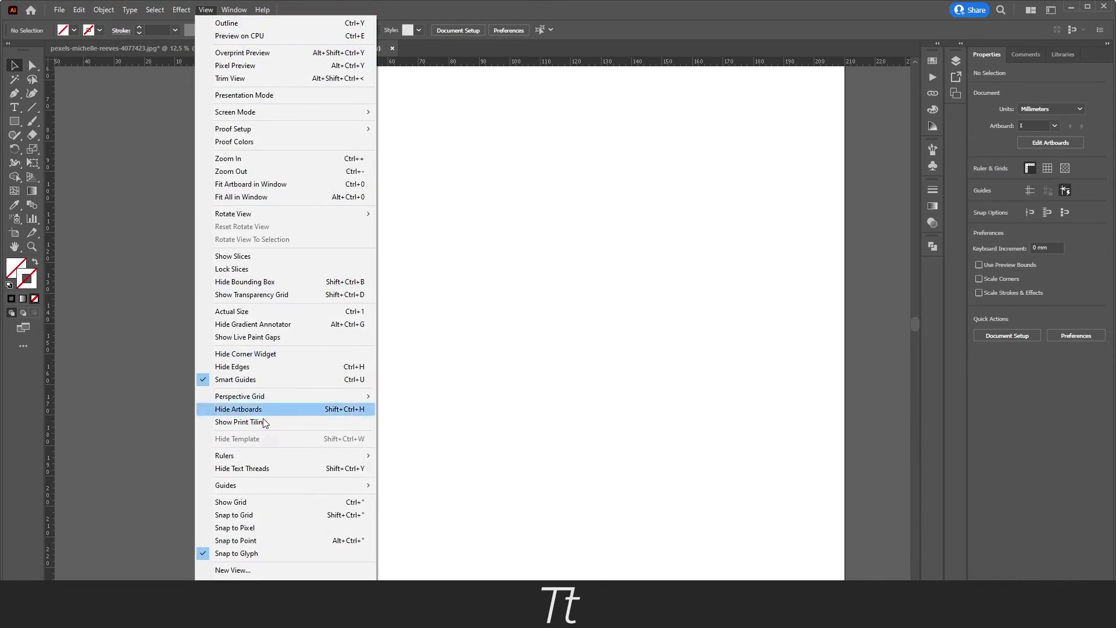
mouse_move(352, 490)
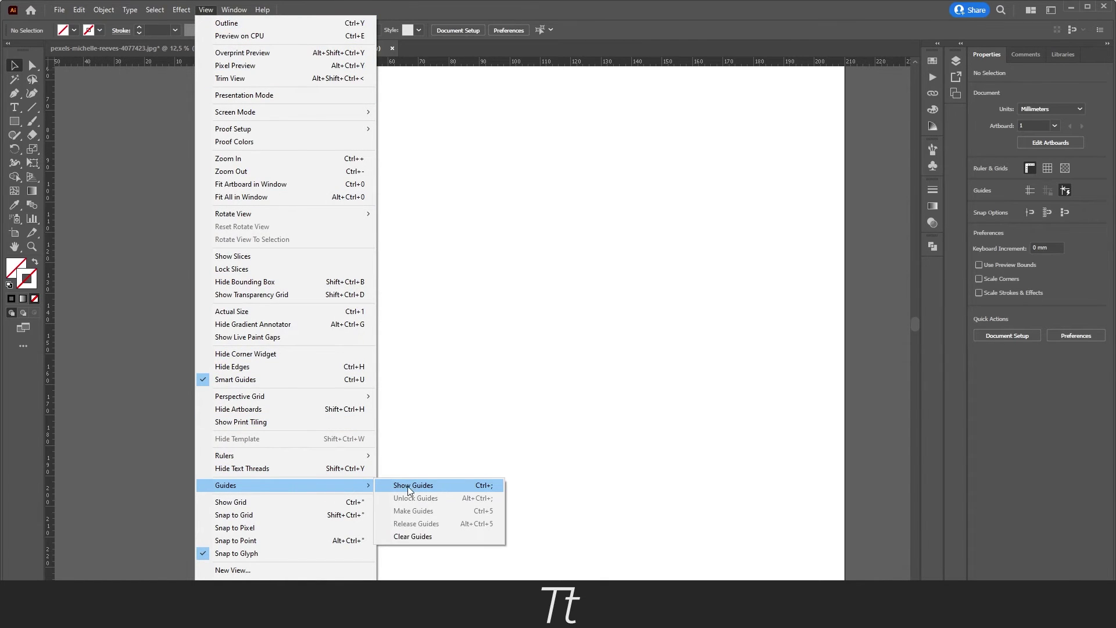
click(438, 486)
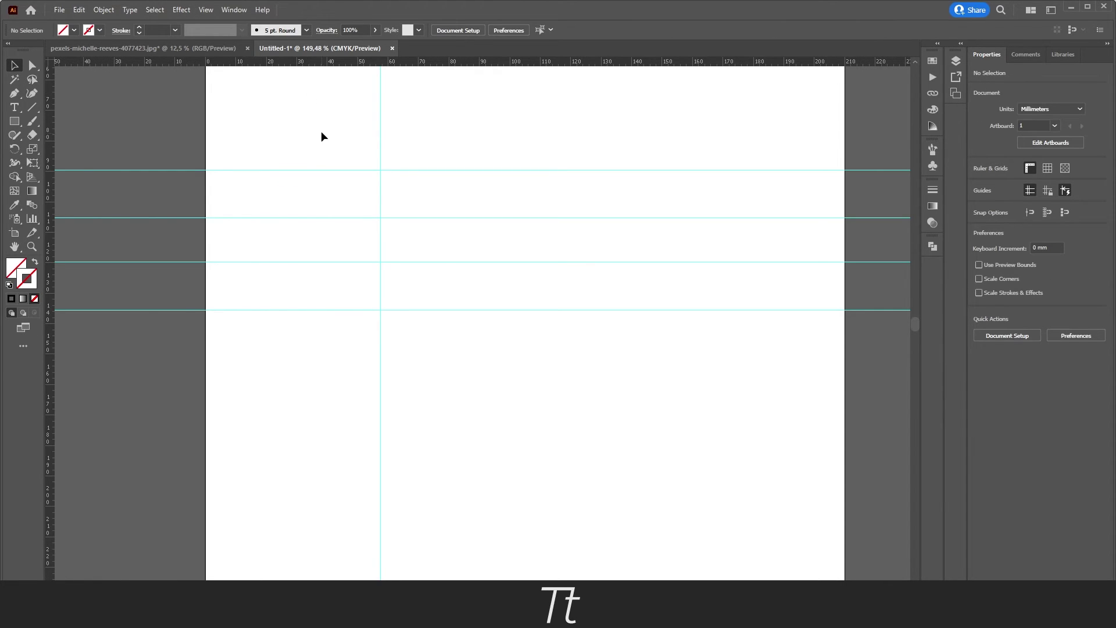
drag(320, 105, 495, 378)
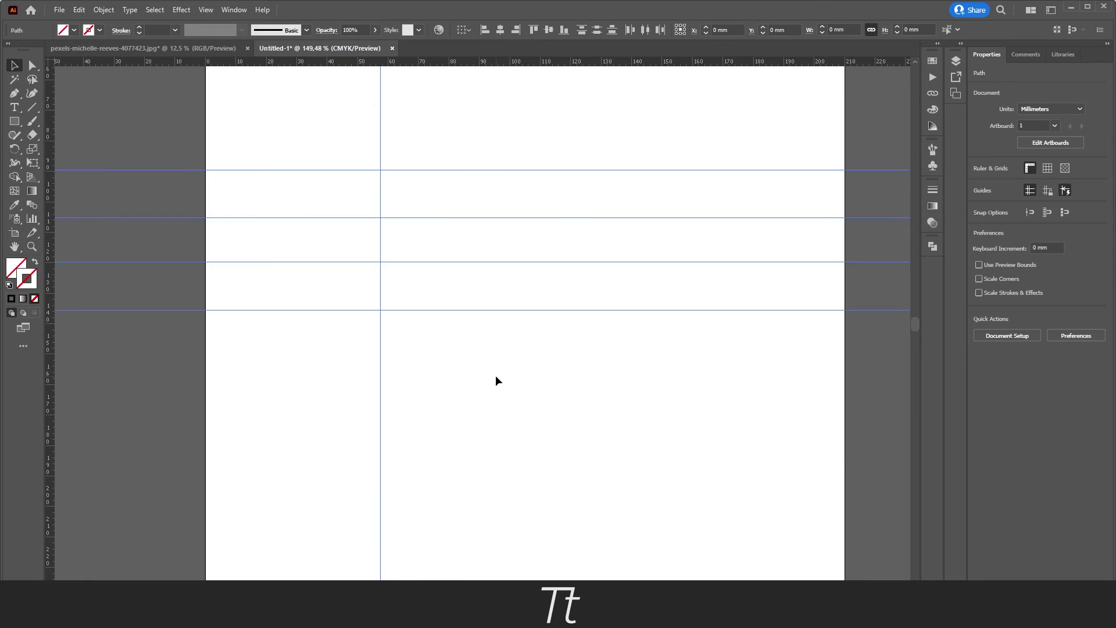
click(355, 123)
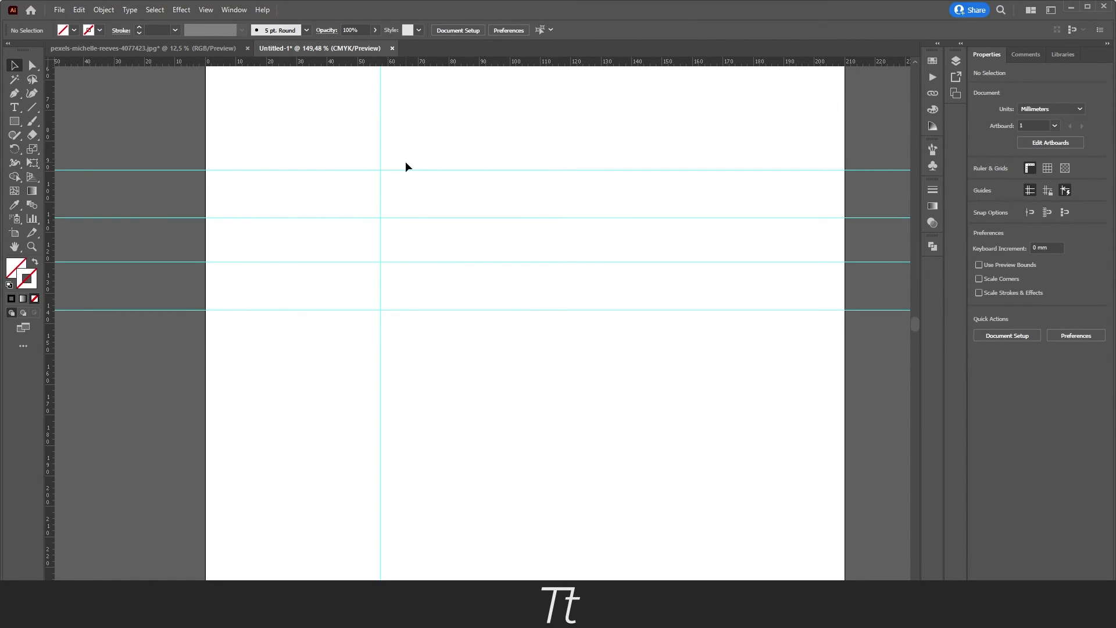
- Clear all guides via View > Guides > Clear Guides and zoom out slightly
click(205, 10)
mouse_move(222, 484)
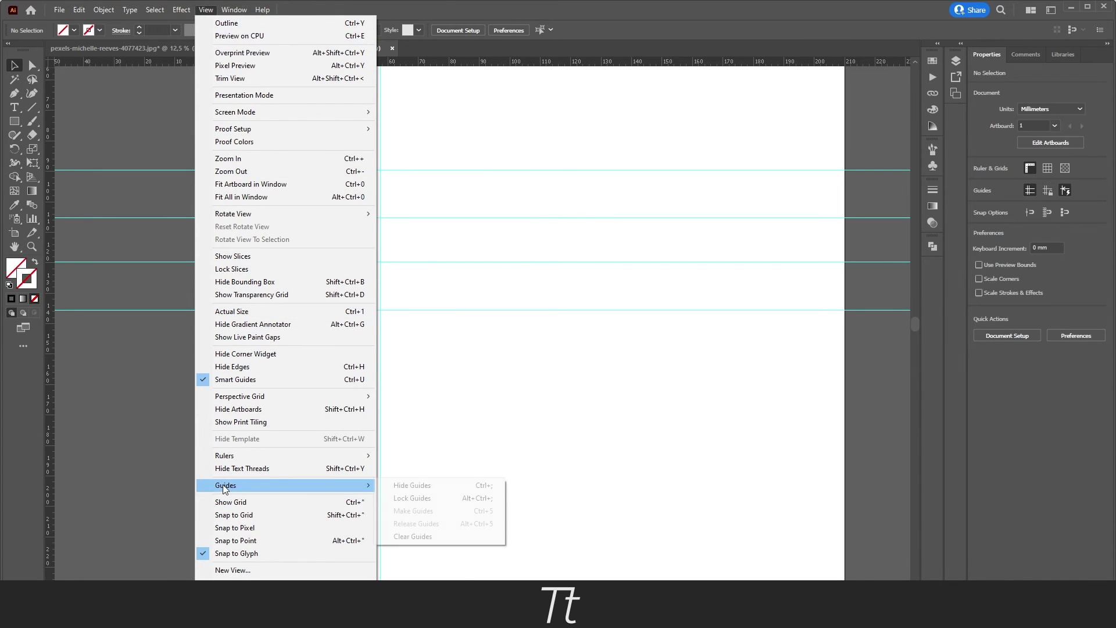
click(428, 535)
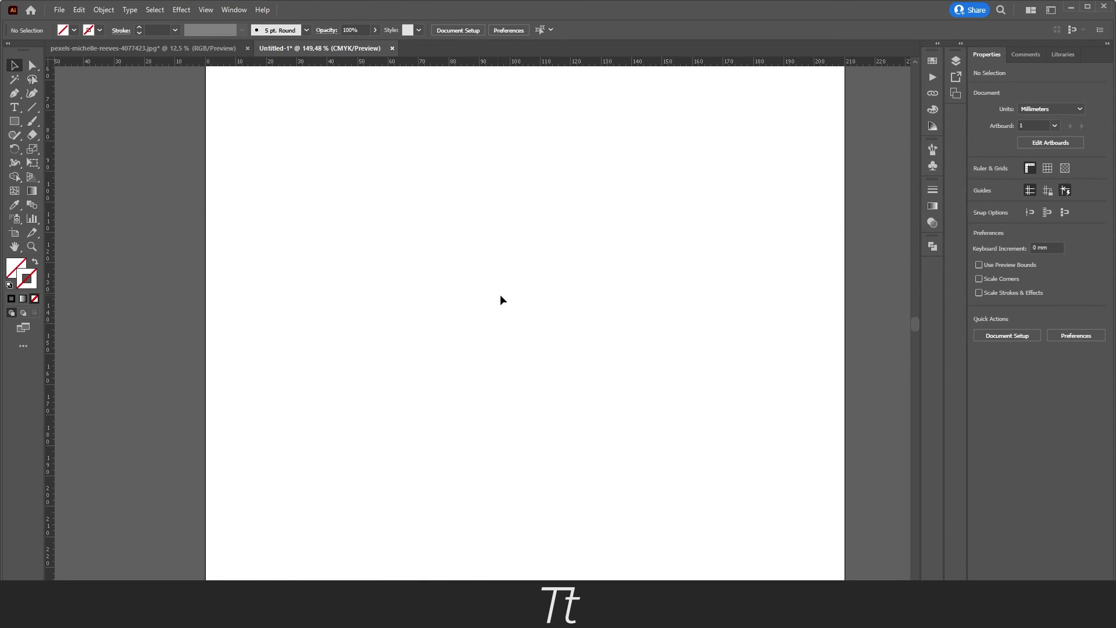
scroll(465, 282, down, 2)
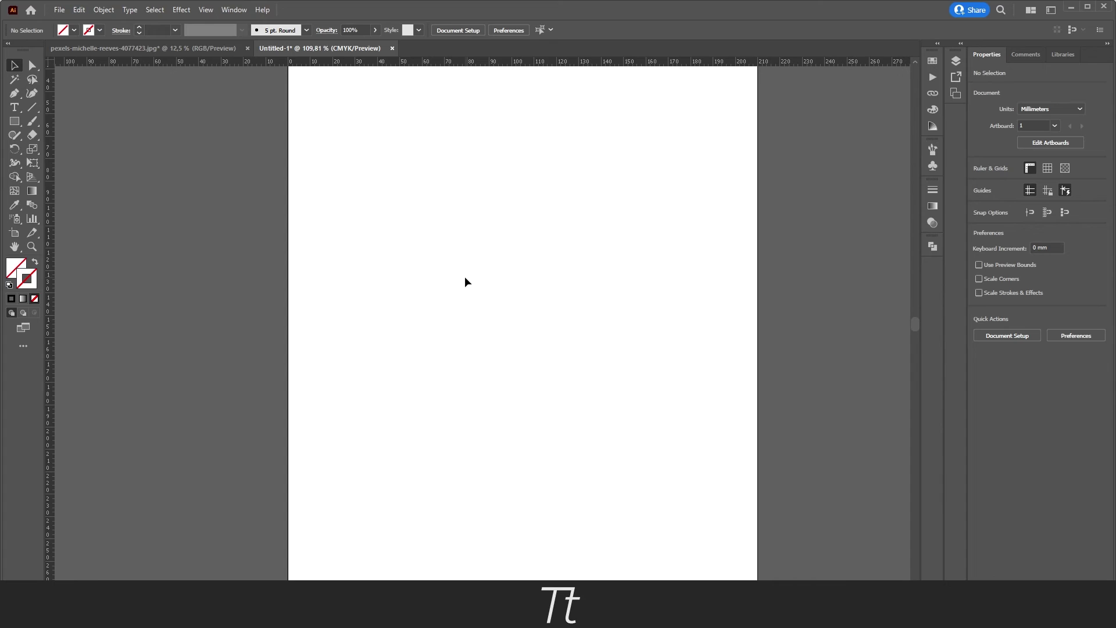